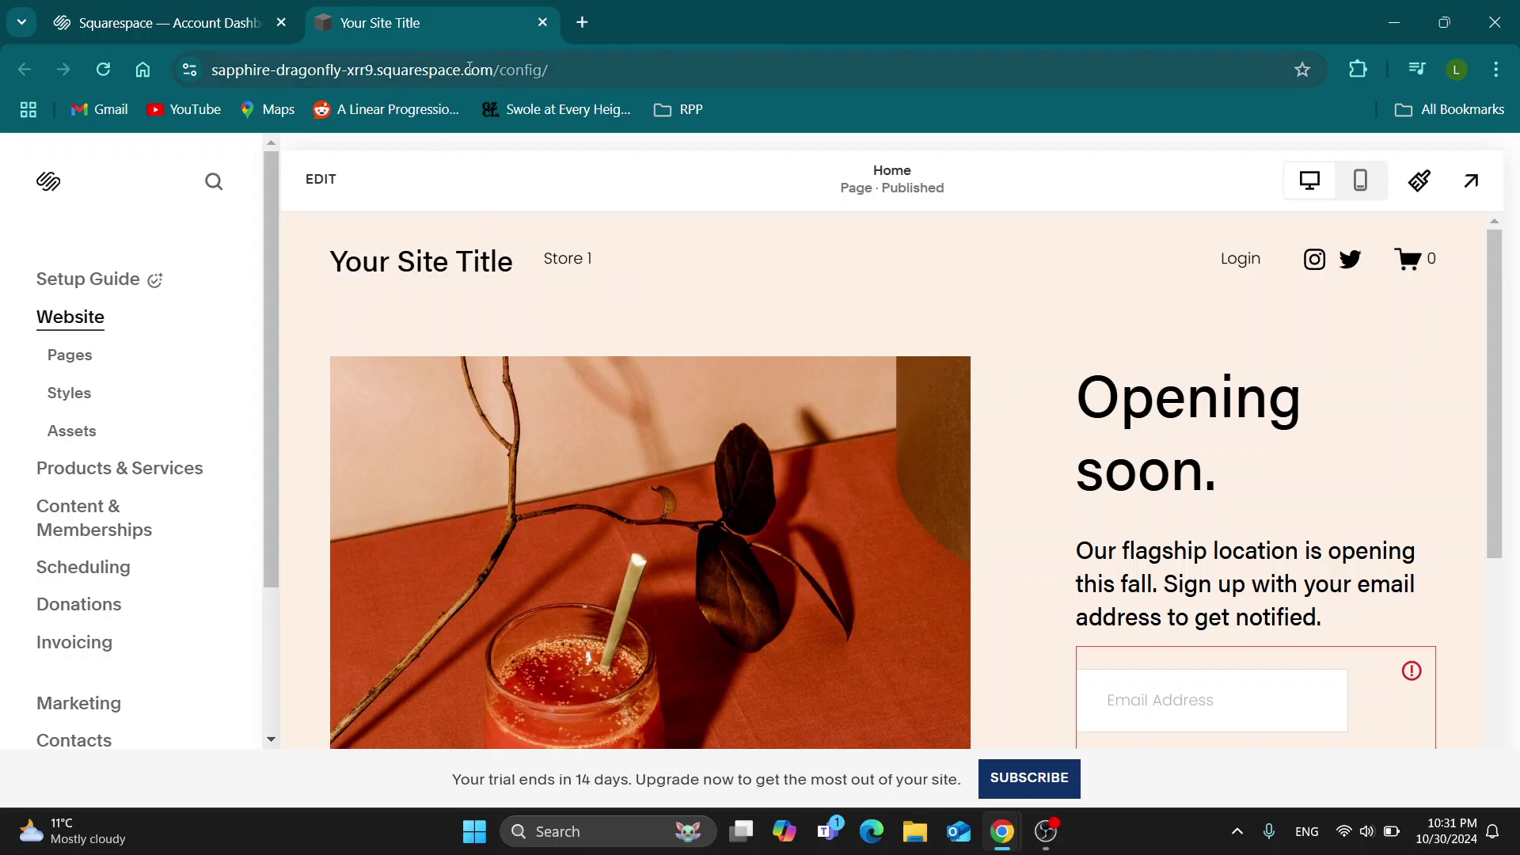
Switch to the Account Dashboard tab and close the two-factor authentication banner
click(204, 15)
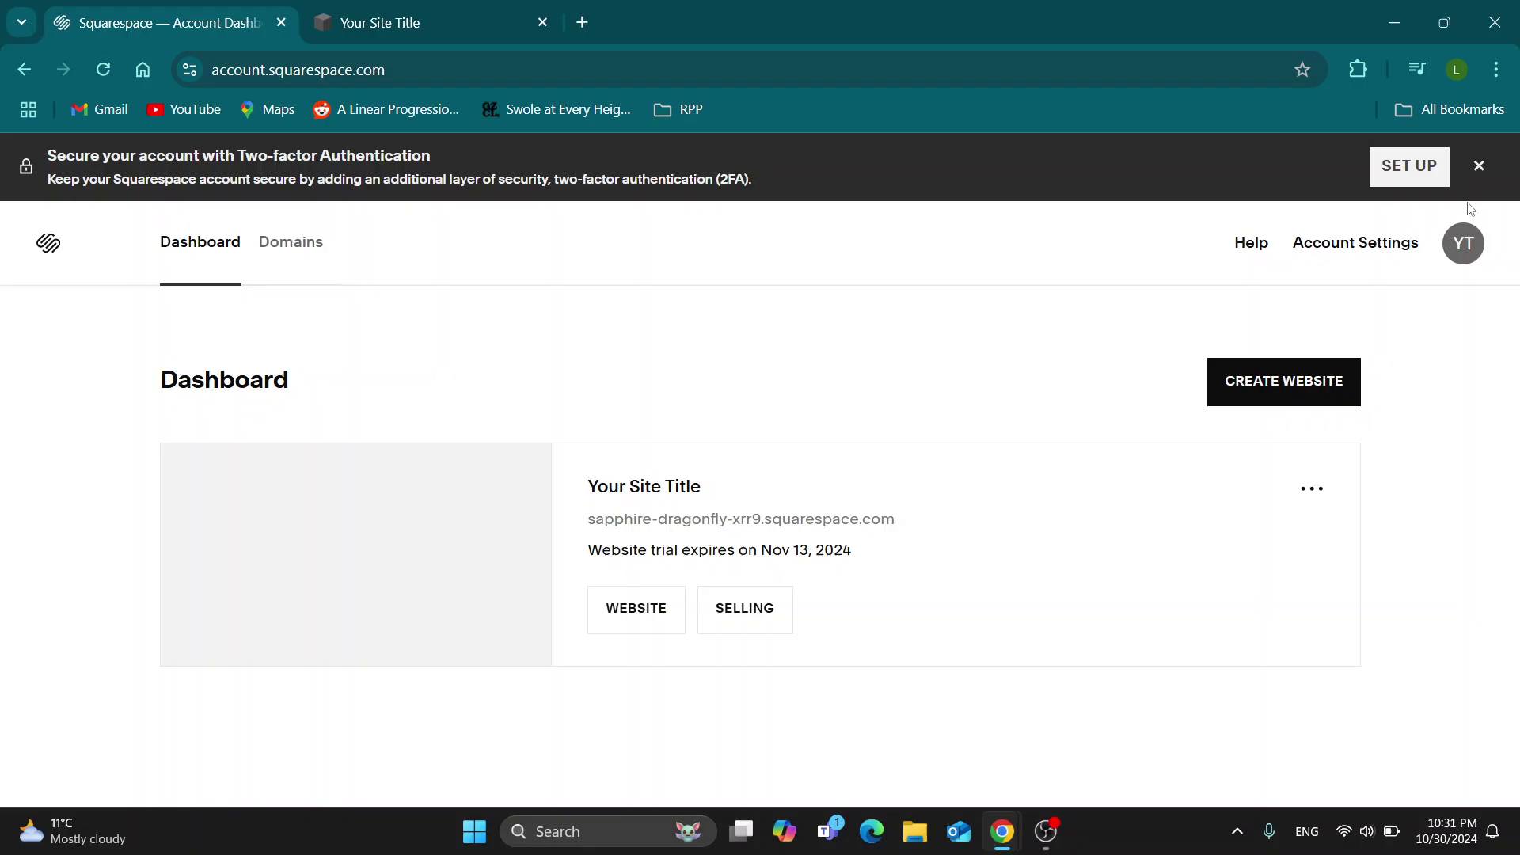
click(1479, 167)
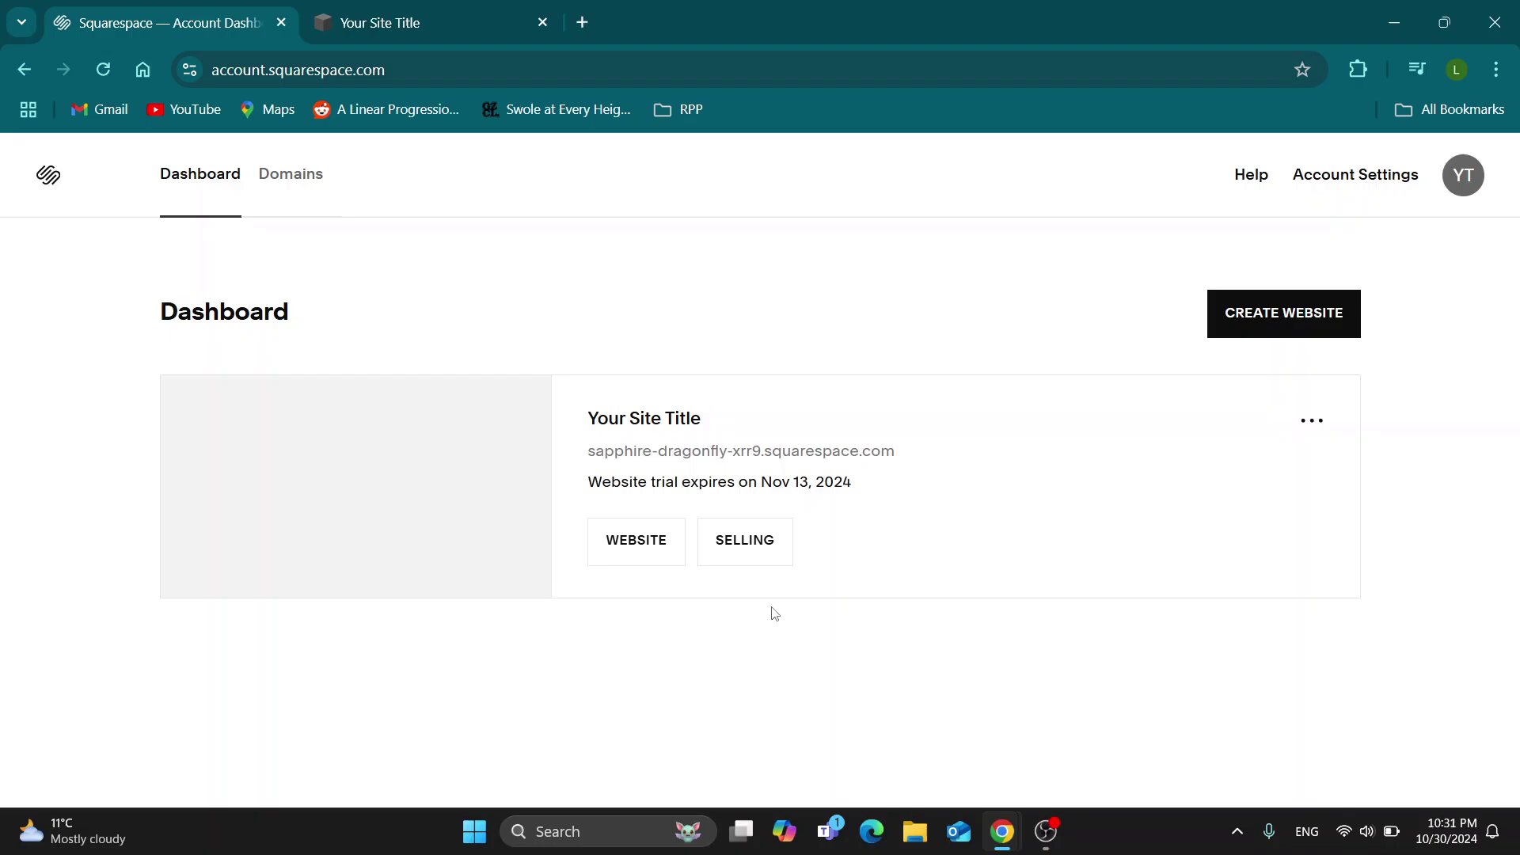
Reopen the Your Site Title editor showing the published home page
click(657, 553)
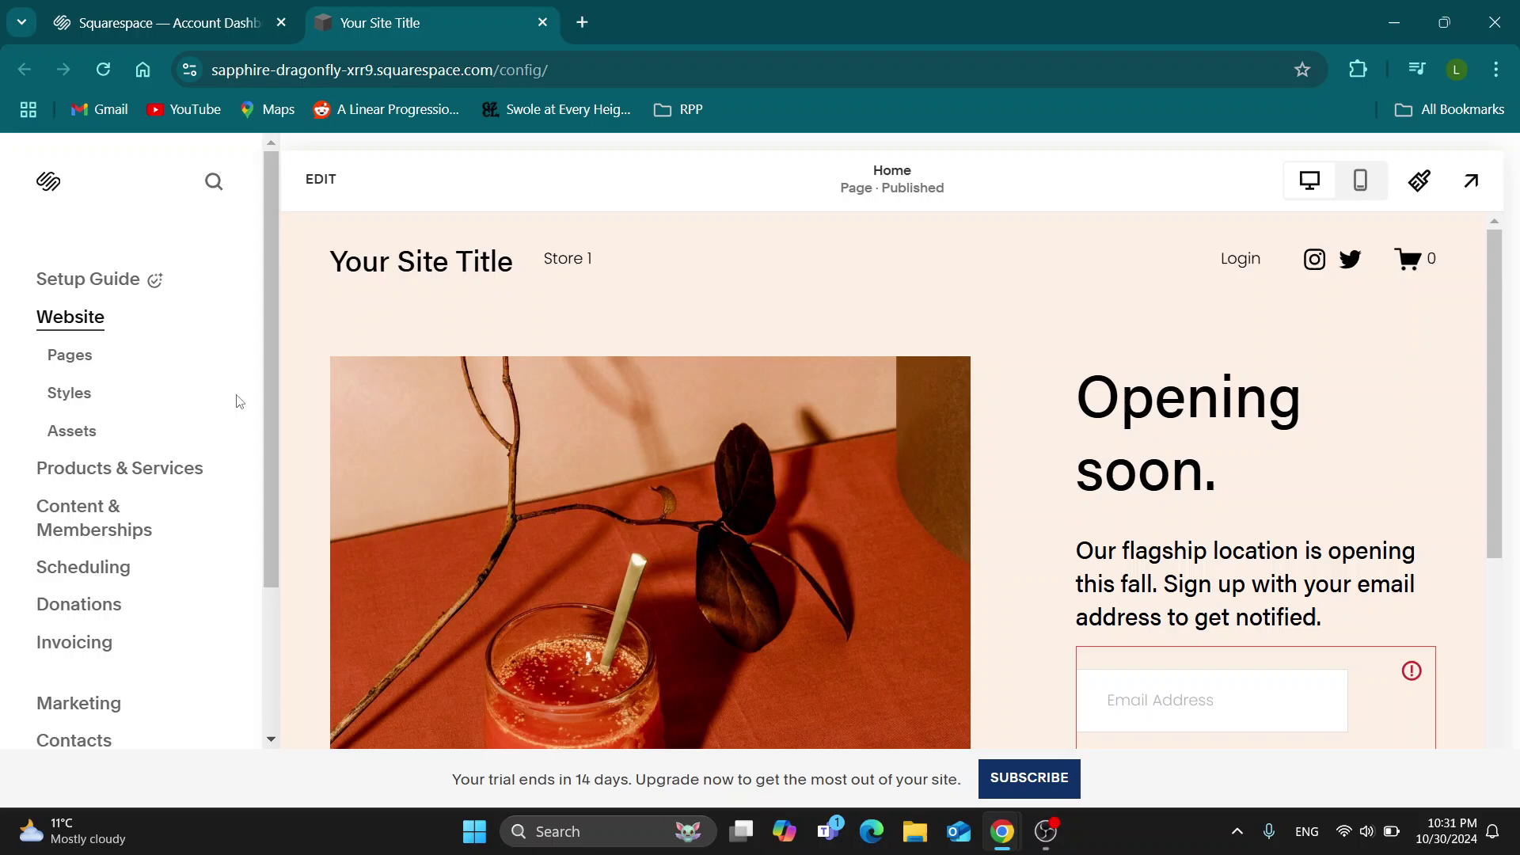
scroll(237, 402, down, 3)
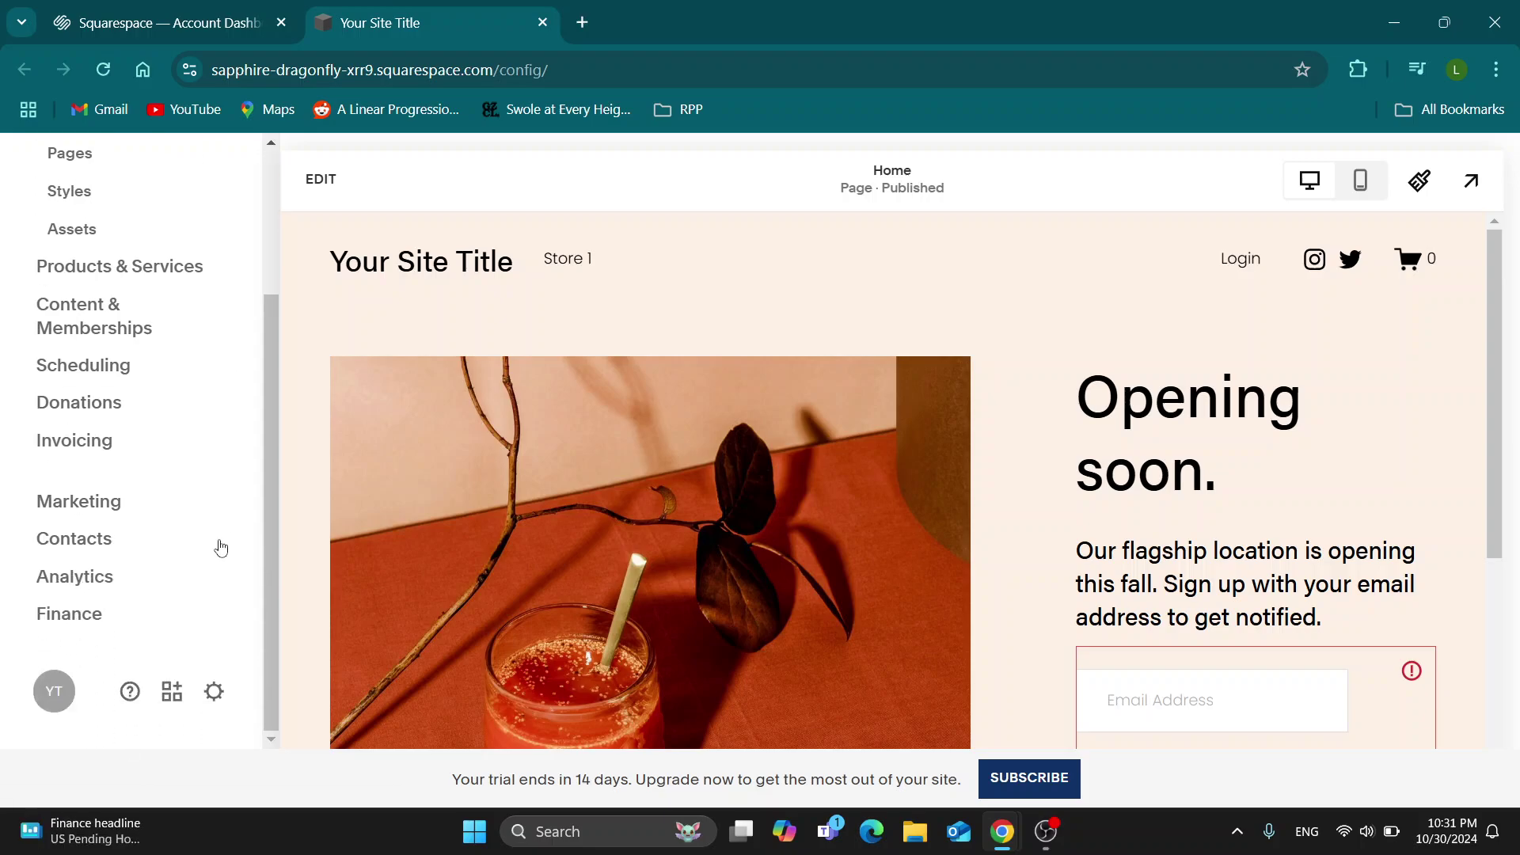
click(215, 692)
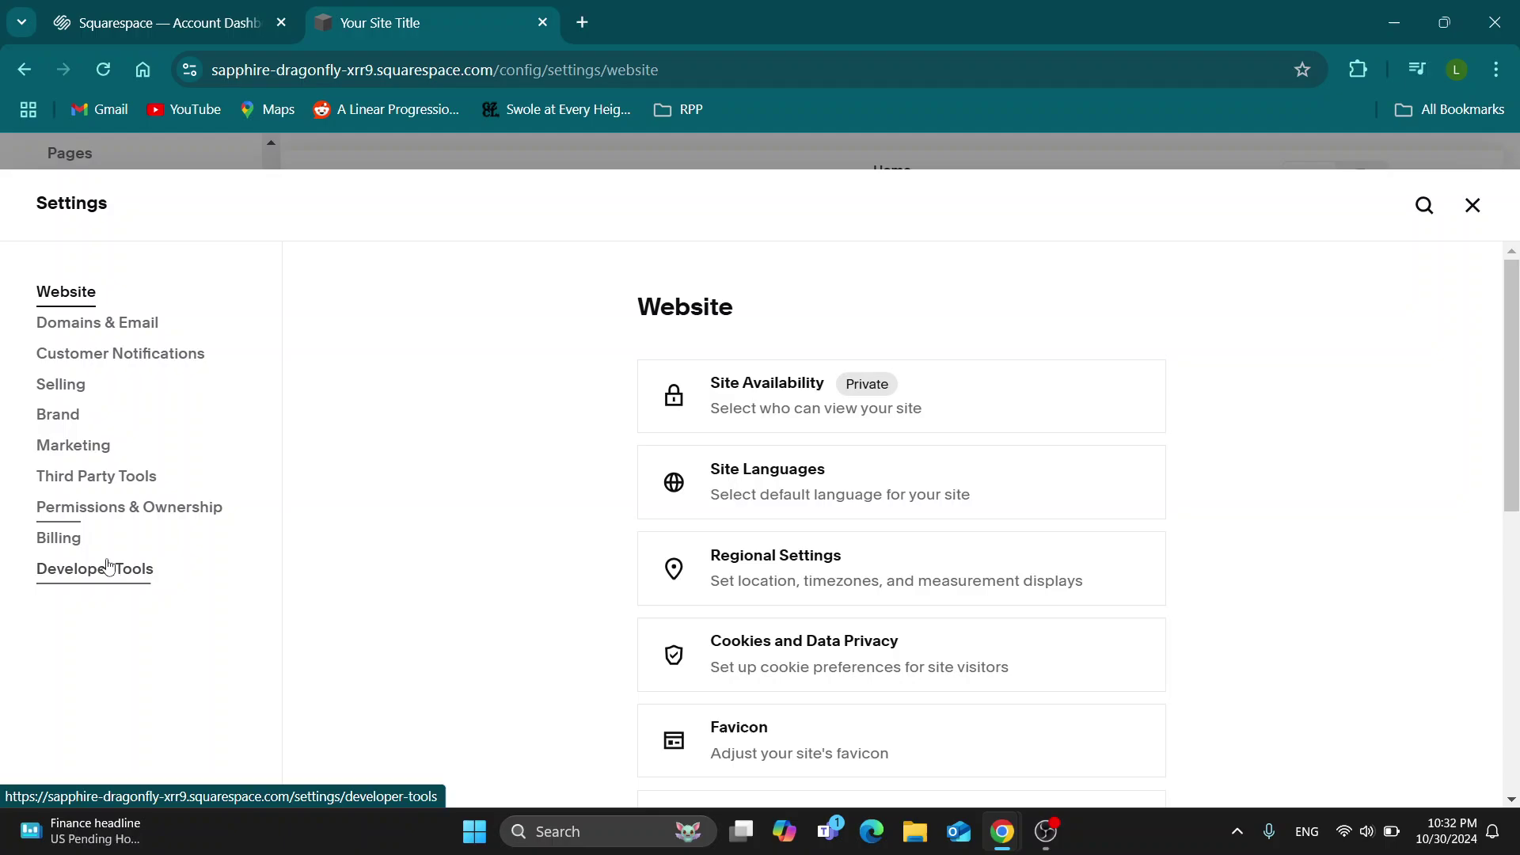
click(59, 540)
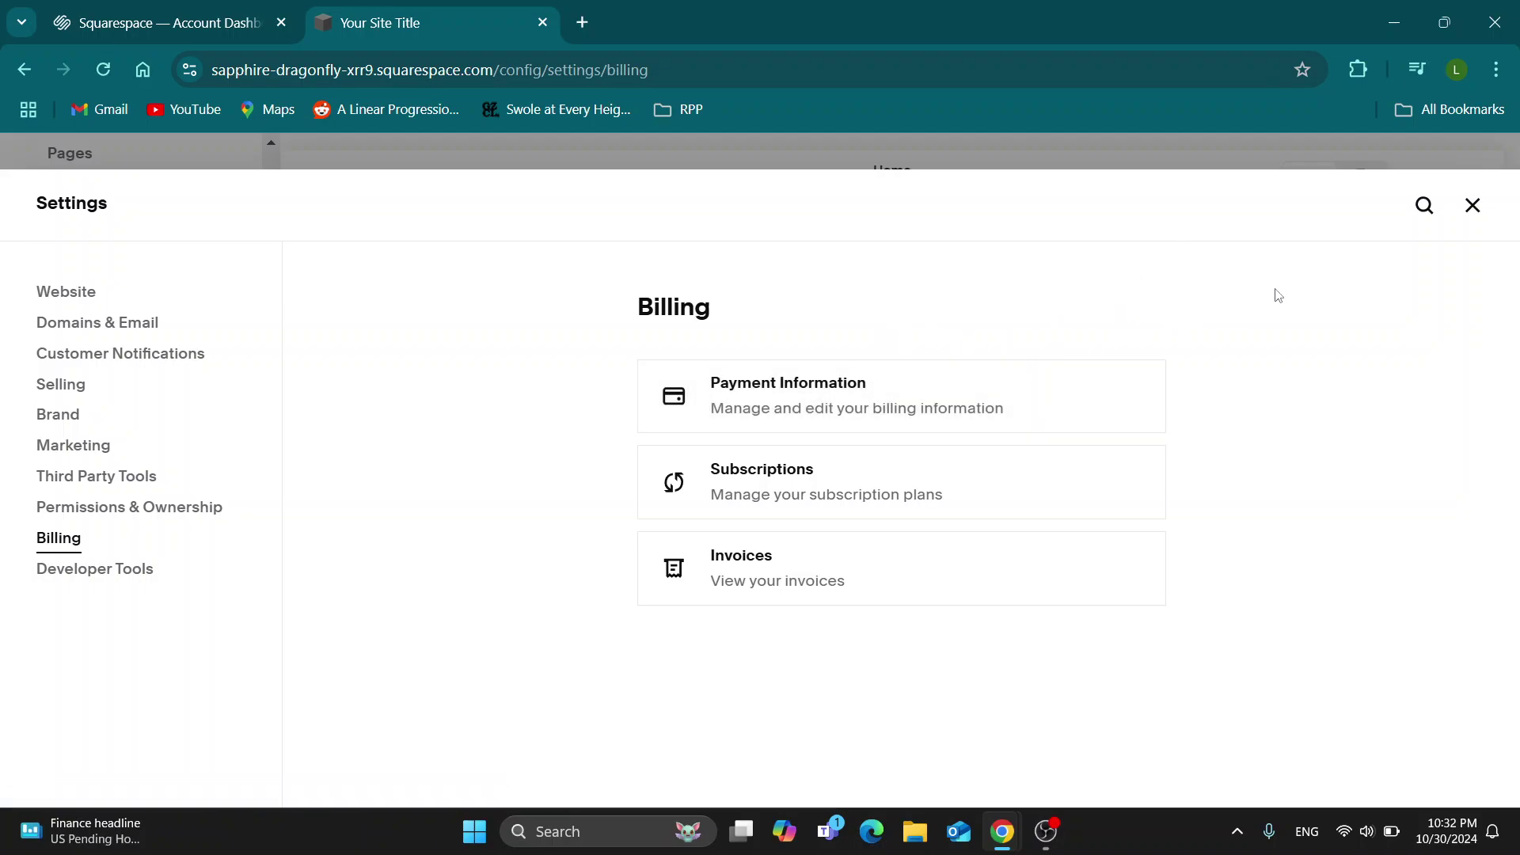
click(1472, 207)
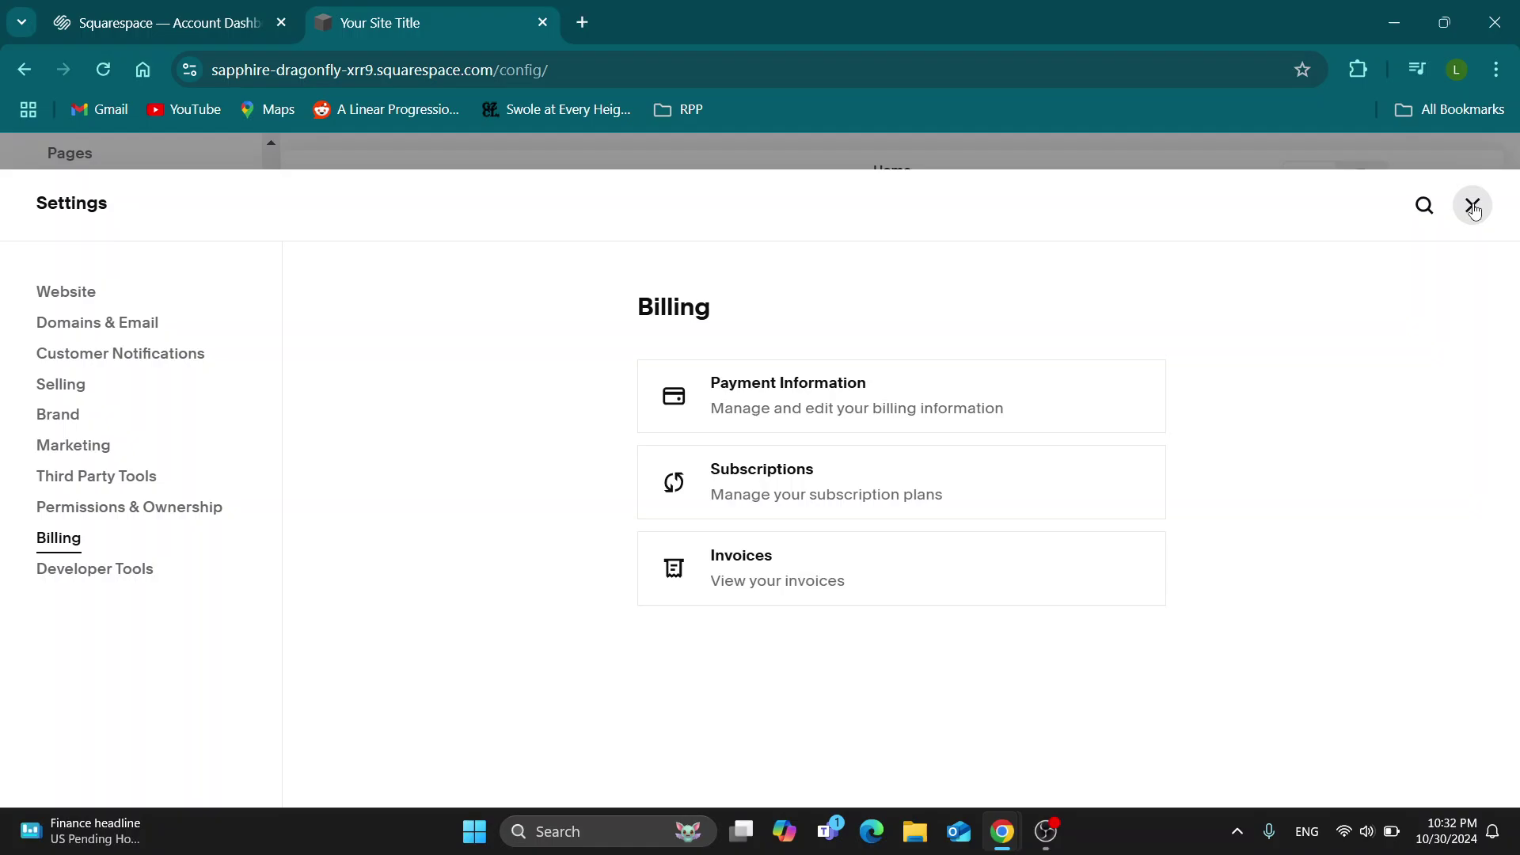
scroll(219, 368, up, 2)
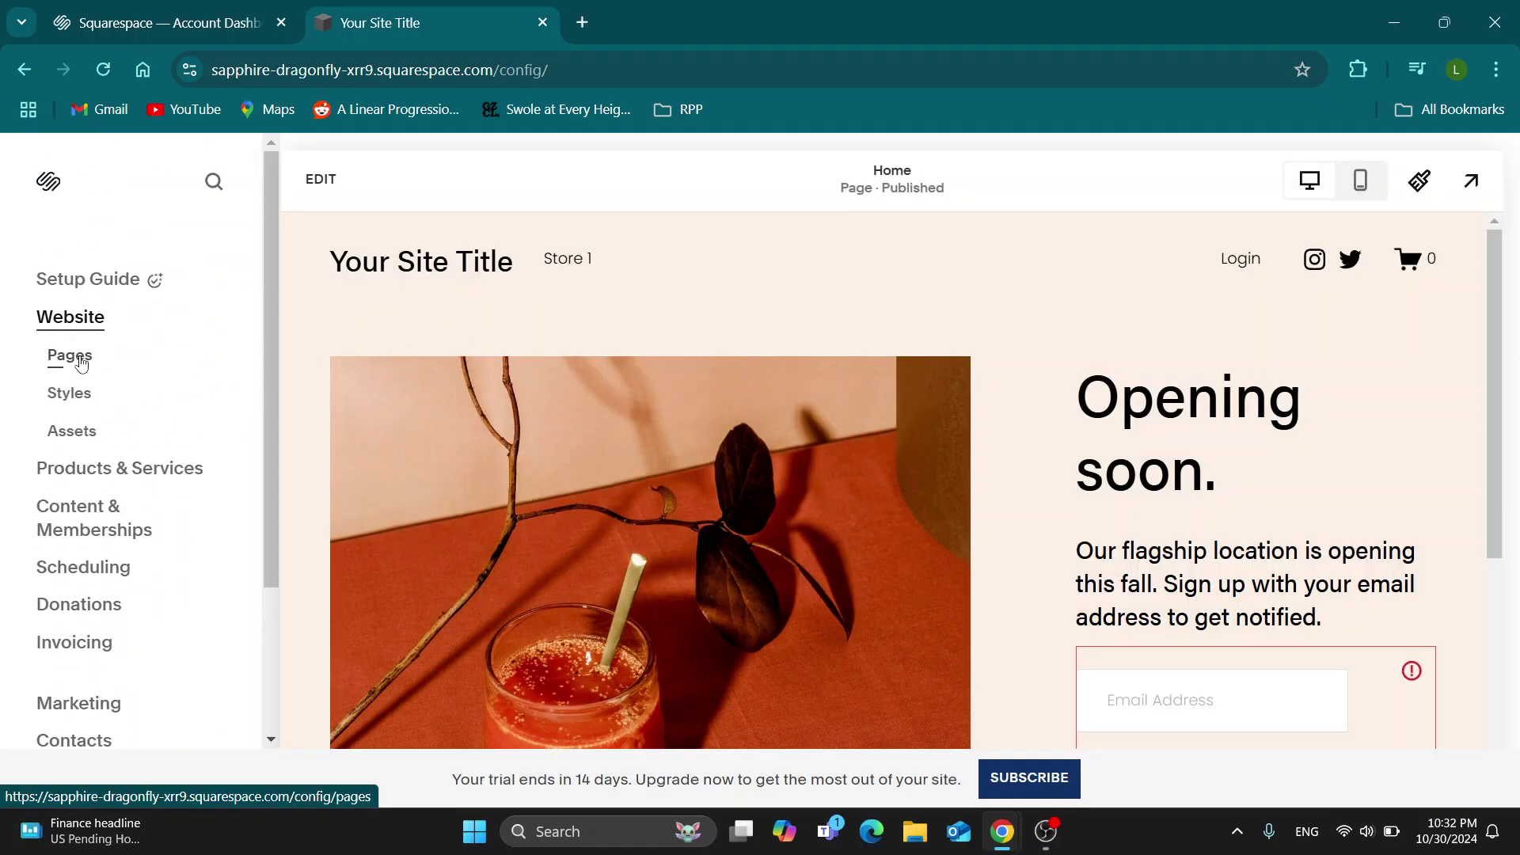
Open Store 1 from Pages to list Style 01, Style 02 and Style 03
click(82, 362)
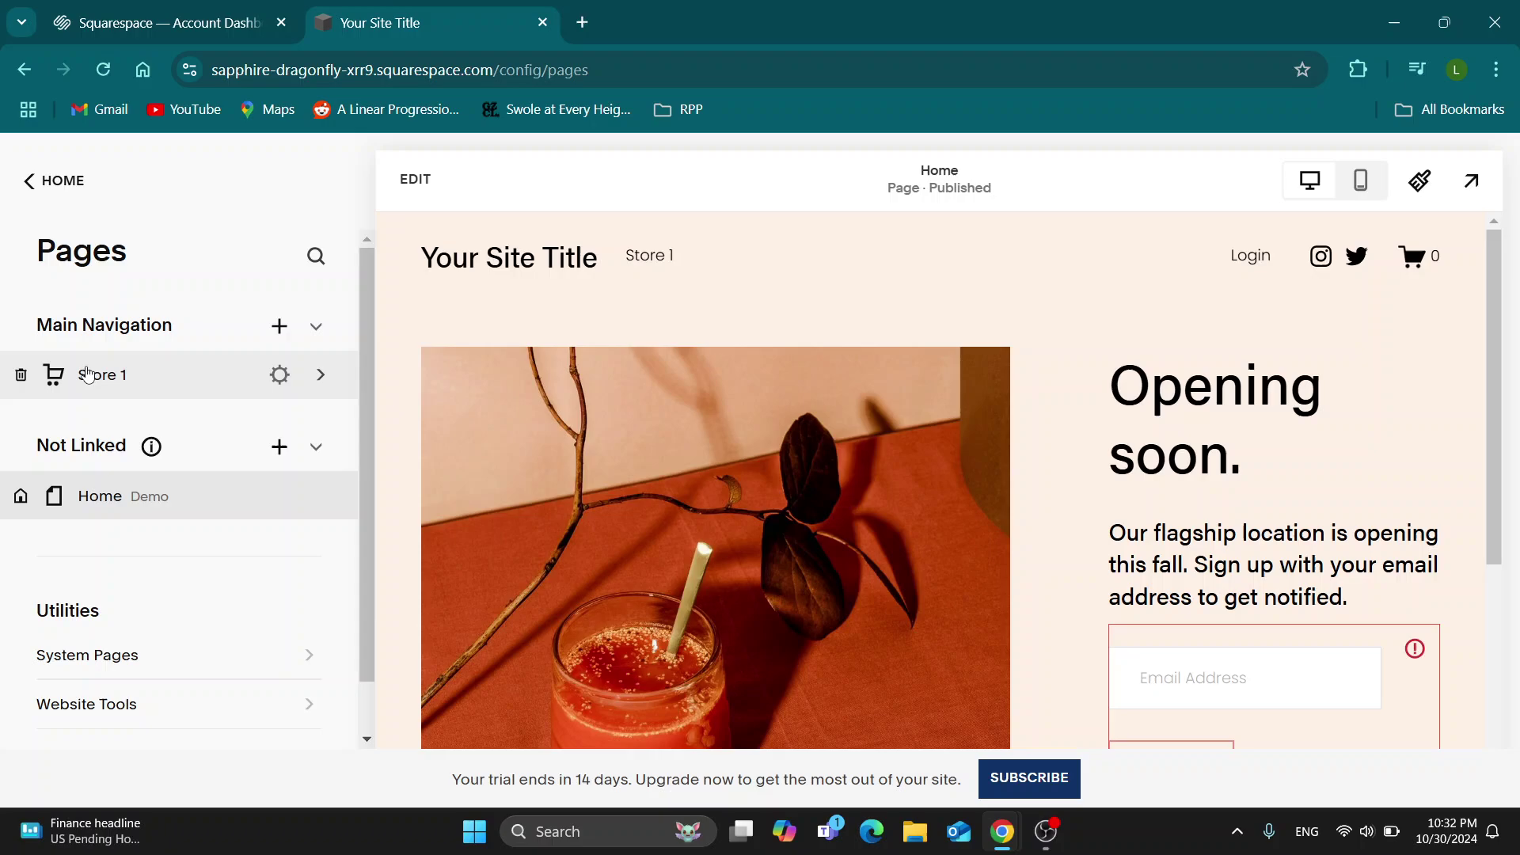
click(102, 376)
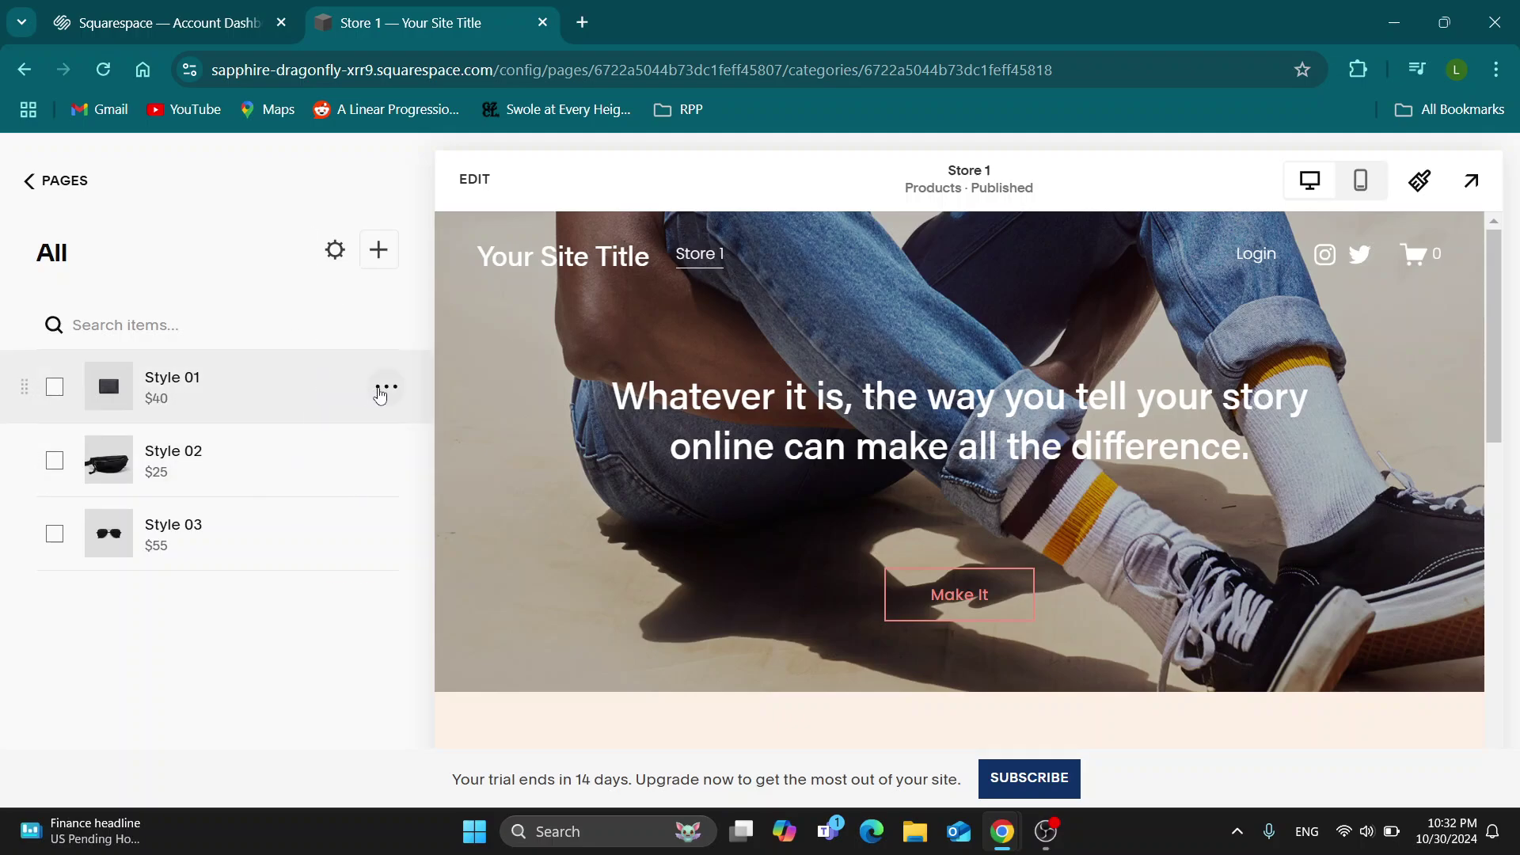
Edit the Style 01 product and view its Inventory and Checkout sections
click(383, 386)
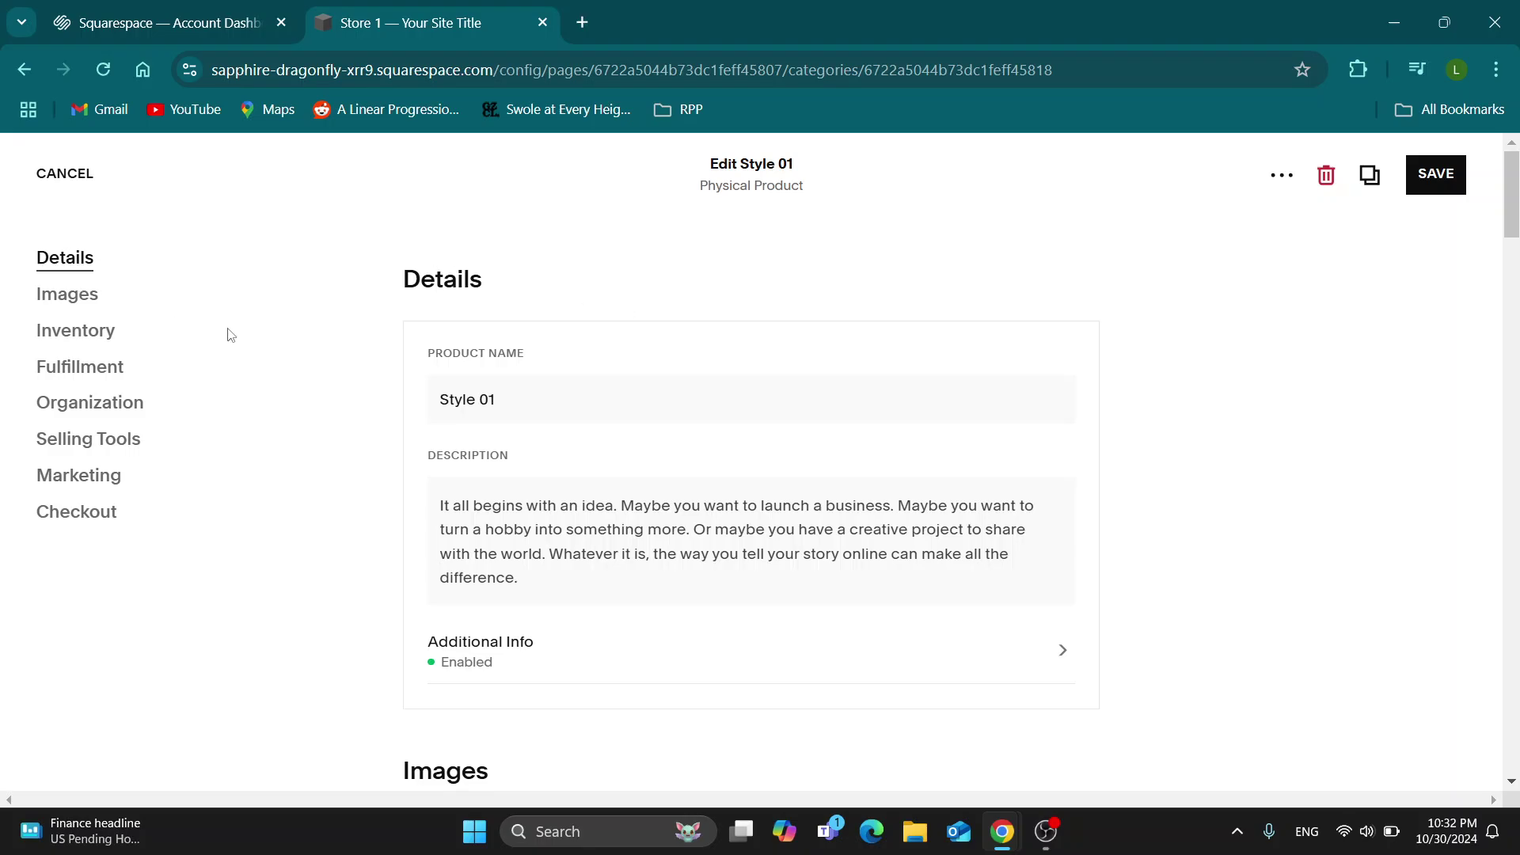
click(100, 336)
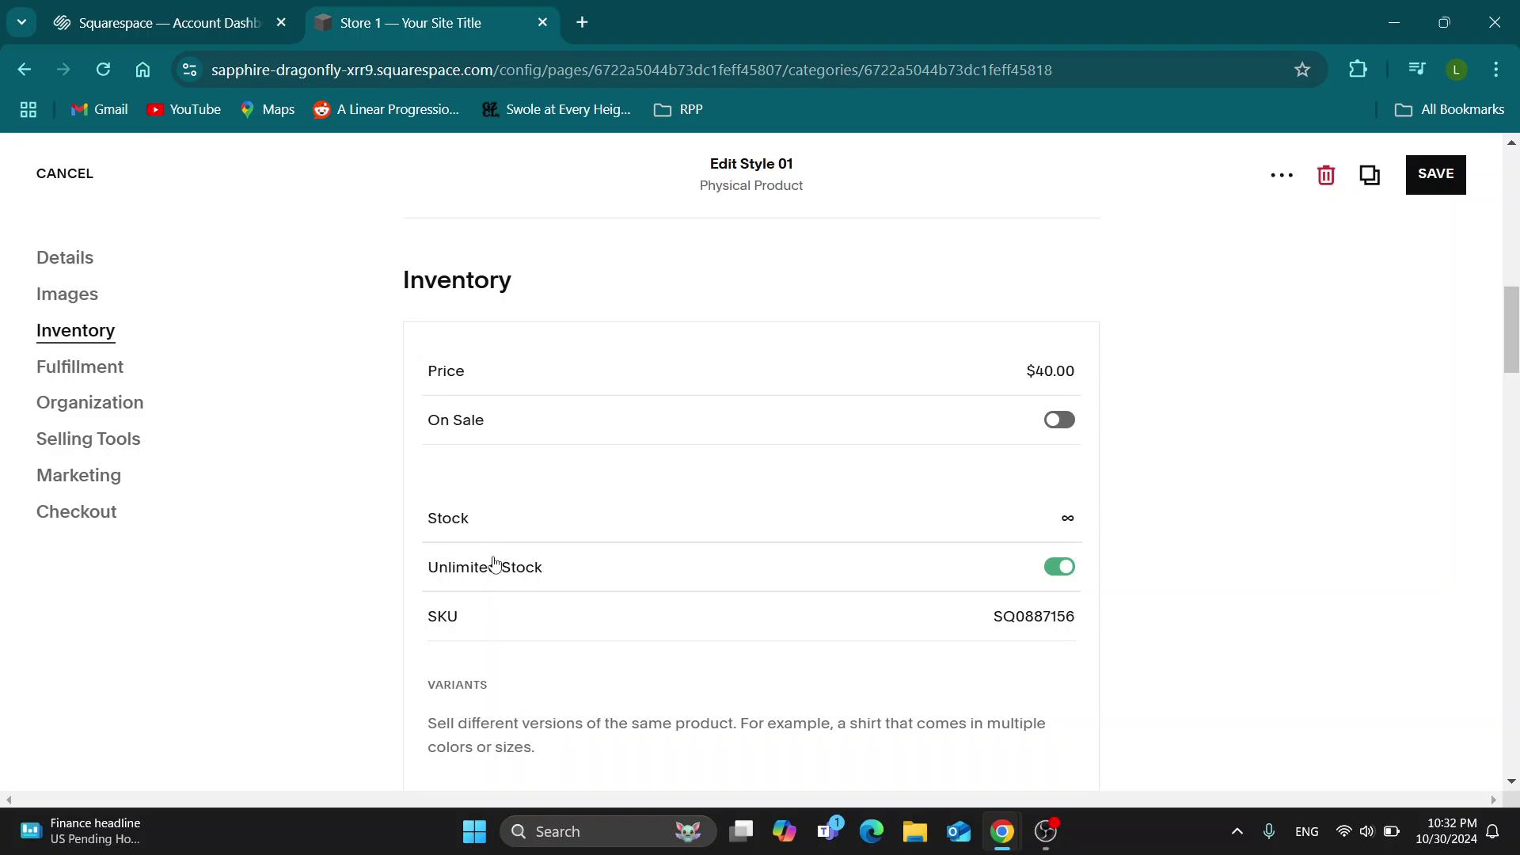
click(82, 512)
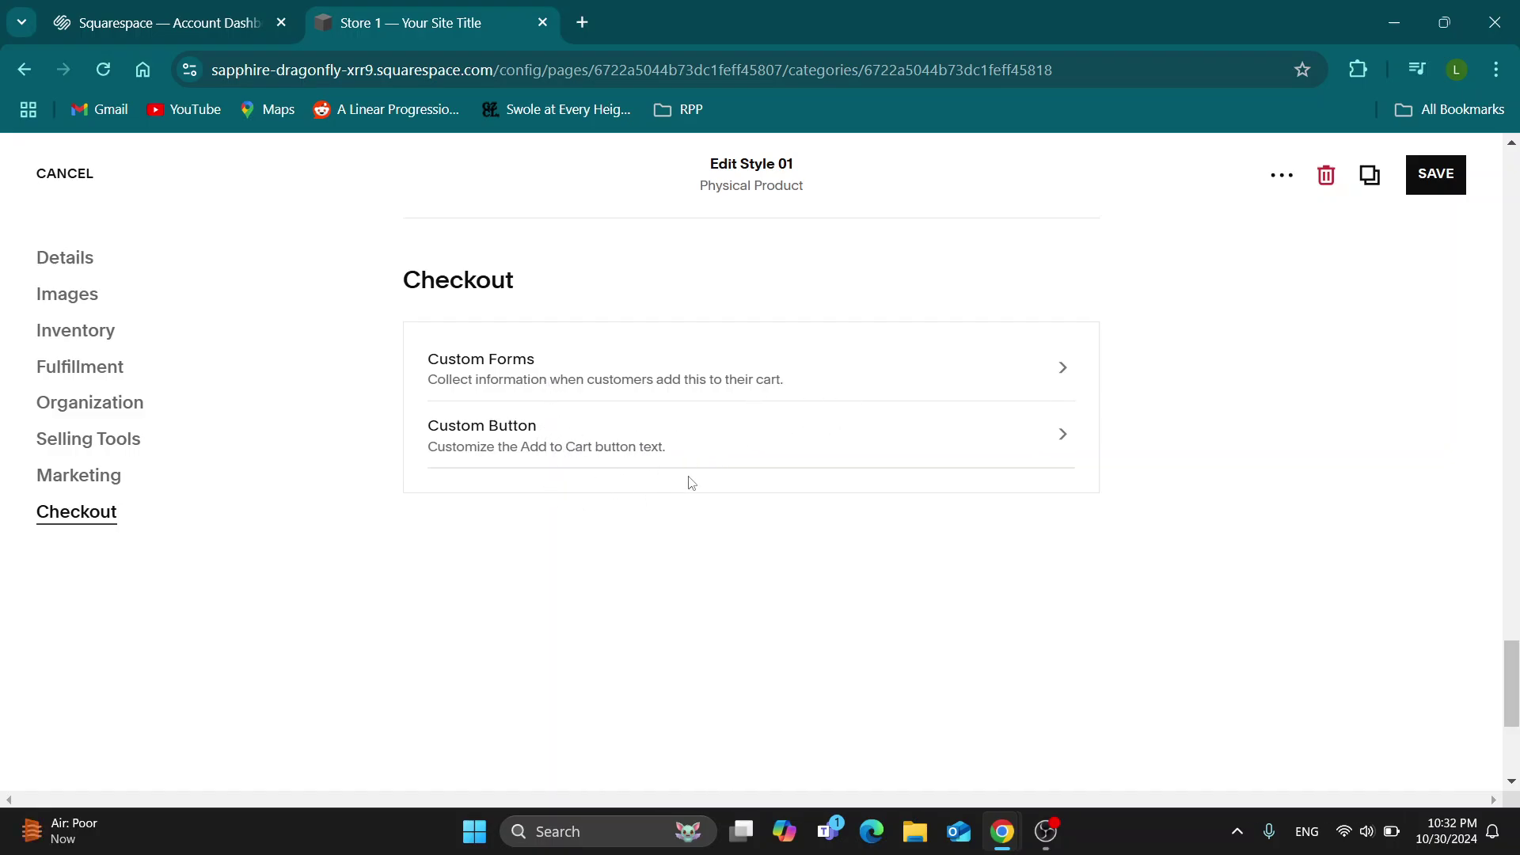
Cancel the Style 01 edit form and go back to the main sidebar
click(50, 178)
click(113, 181)
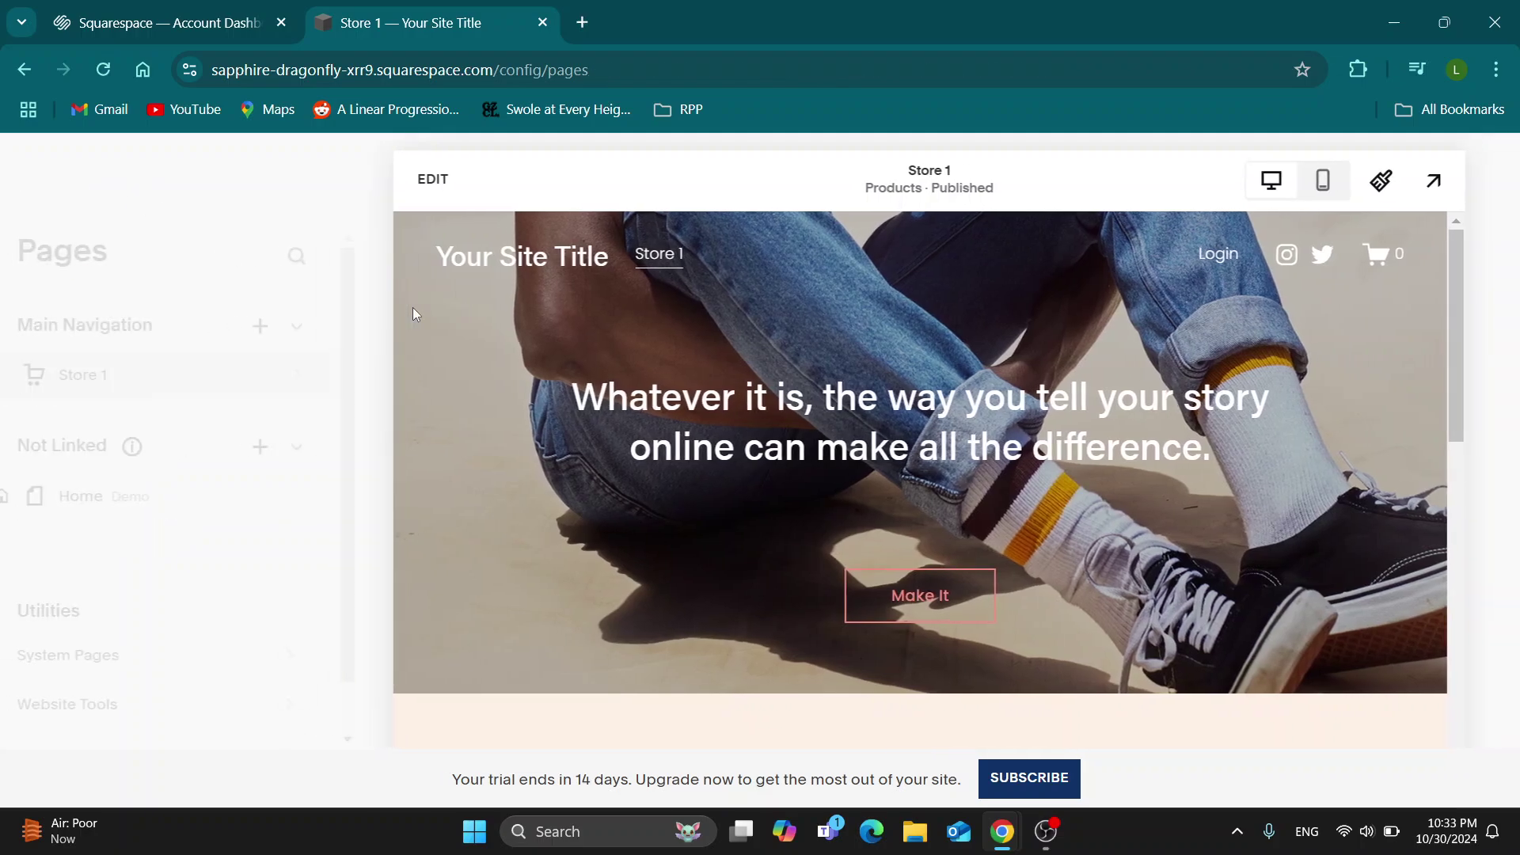